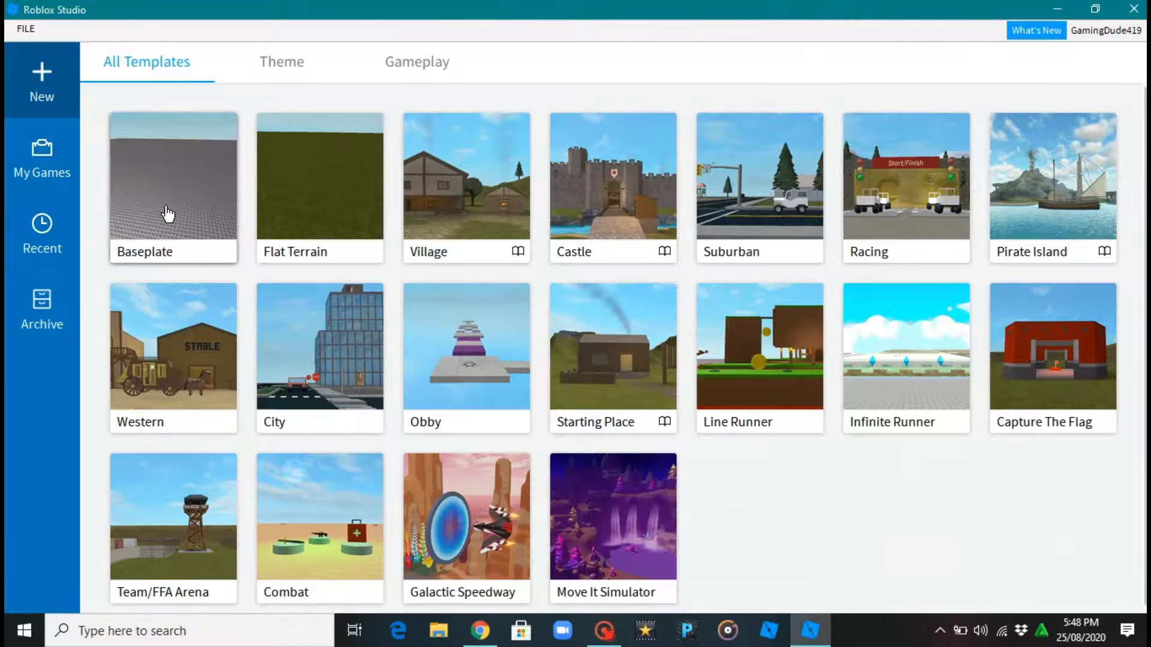
Create a new place from the Baseplate template and insert a block part
left_click(168, 214)
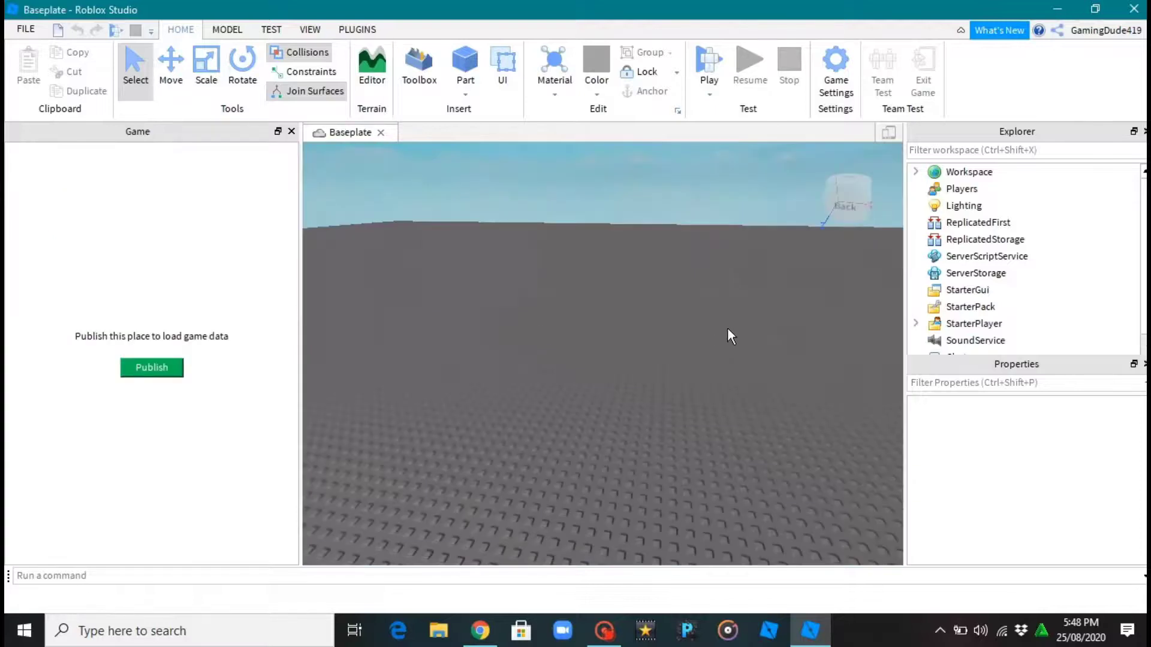
right_click_drag(560, 222, 560, 221)
left_click(468, 62)
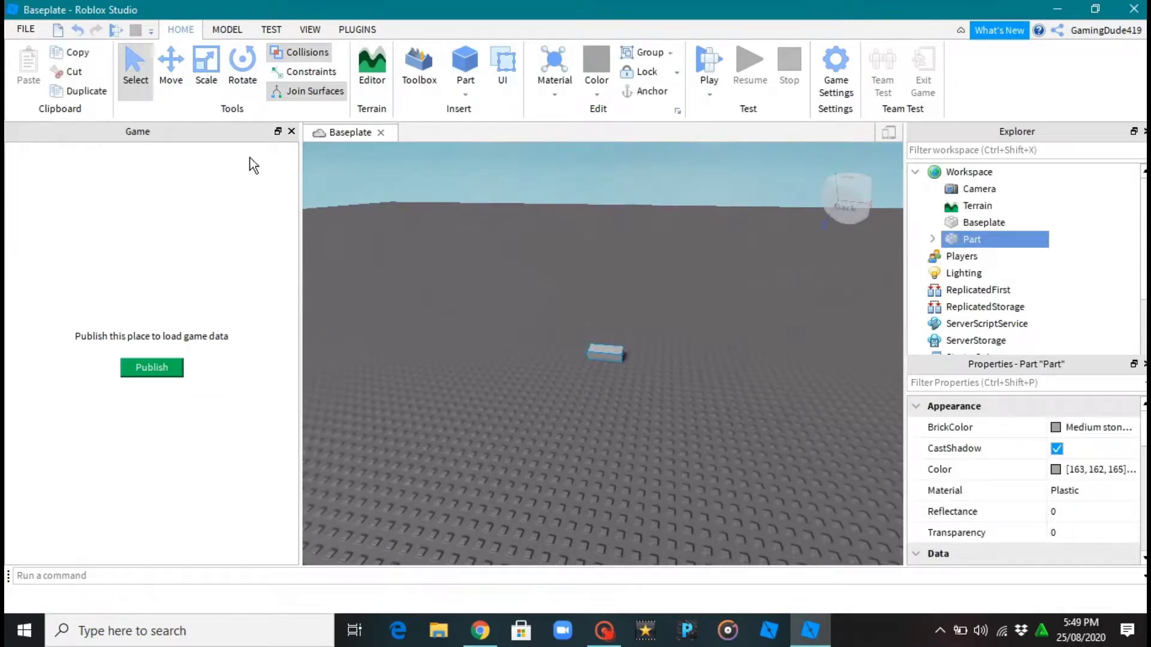
Scale the new part into a wide, flat square platform on the baseplate
left_click(213, 68)
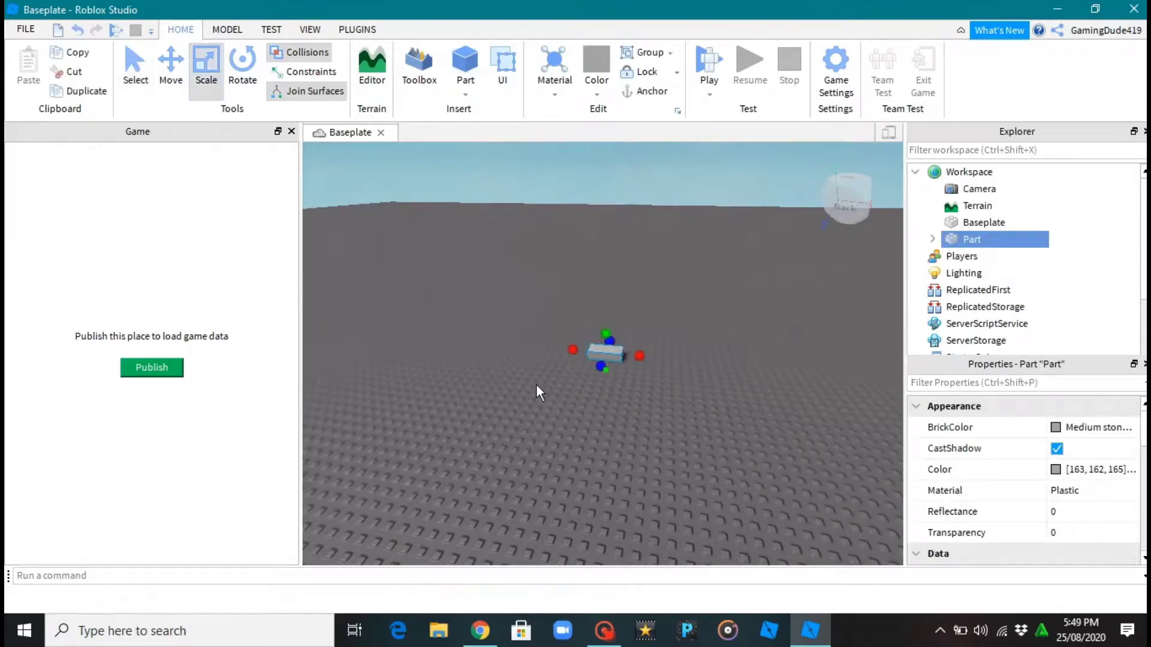
left_click_drag(602, 369, 719, 389)
right_click(681, 257)
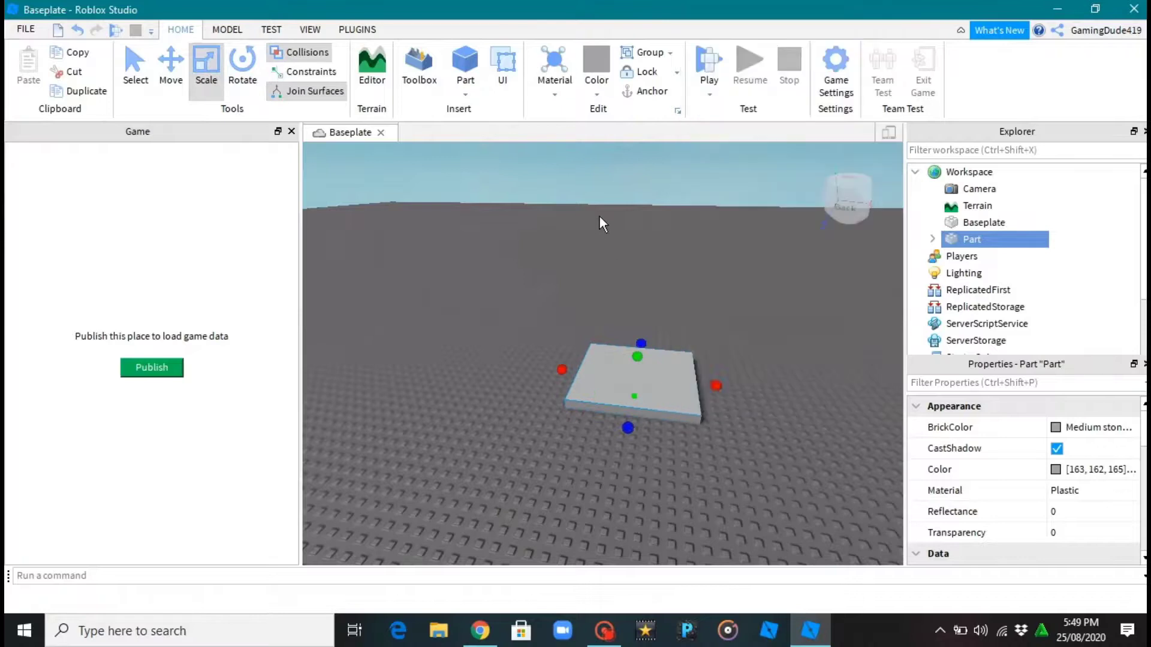
left_click(600, 217)
Anchor the platform part and turn off its CanCollide property
left_click(655, 391)
scroll(1092, 479, "down", 8)
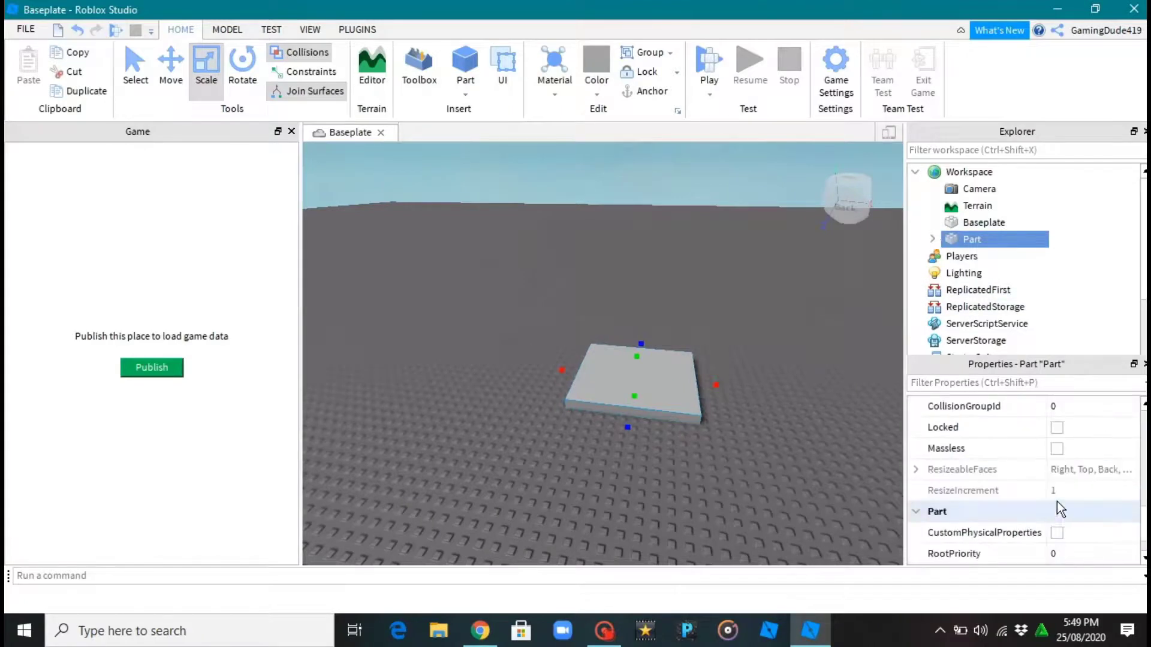
scroll(1058, 510, "up", 2)
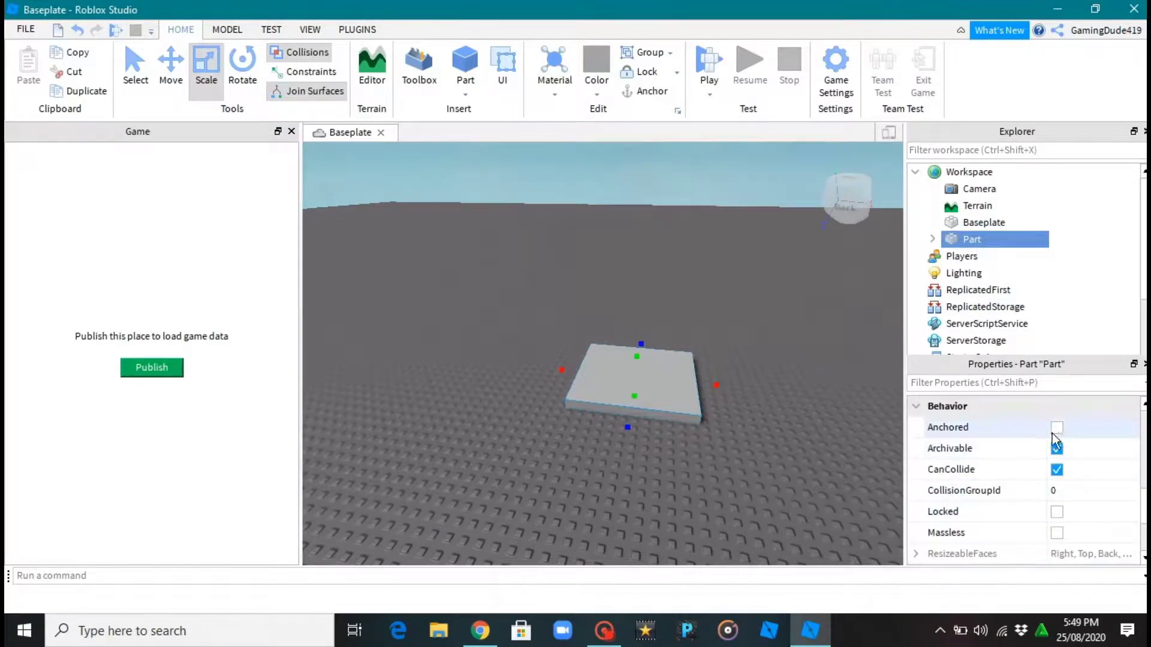
left_click(1057, 428)
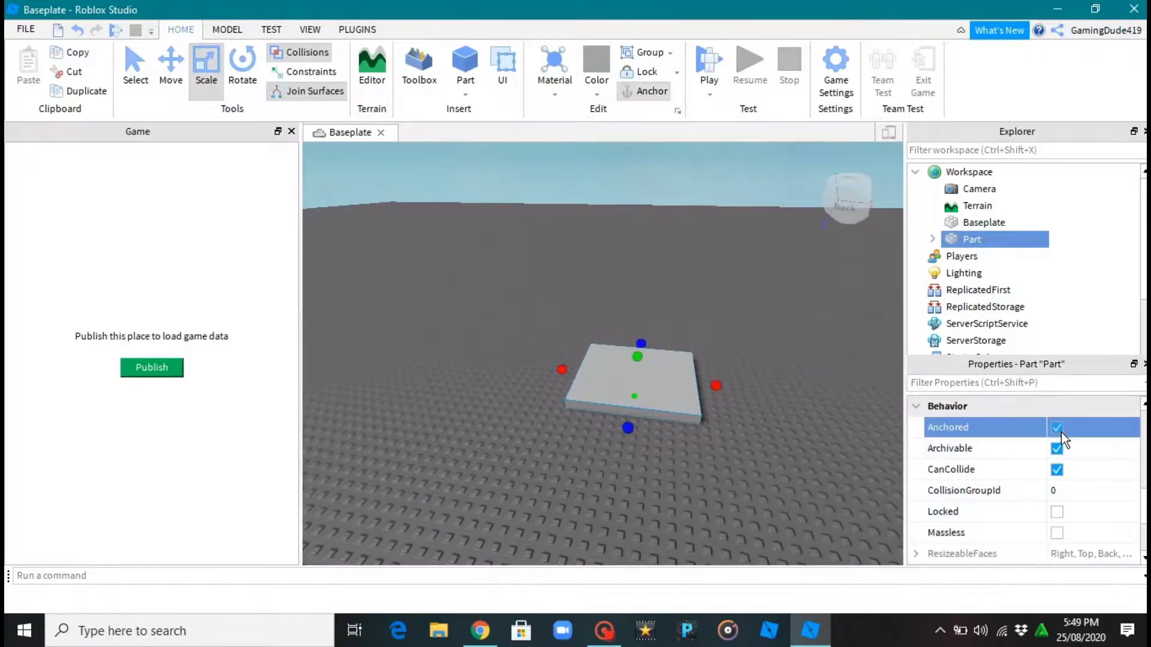
left_click(1056, 470)
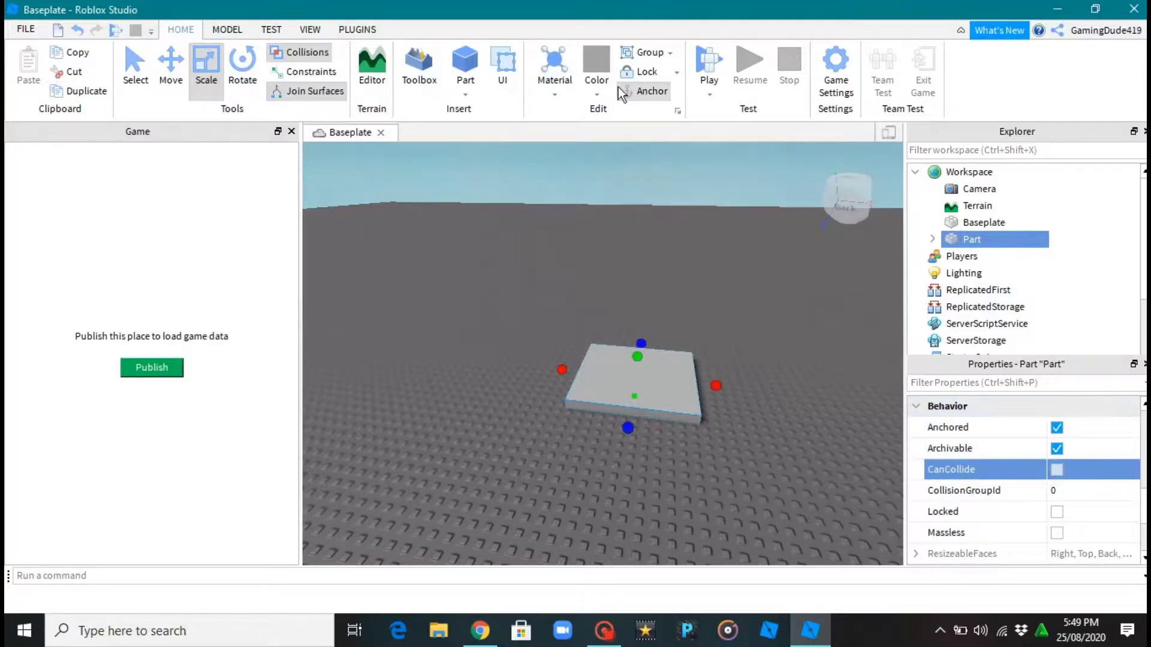
Search the Toolbox models for "Zombie"
left_click(419, 66)
left_click(242, 239)
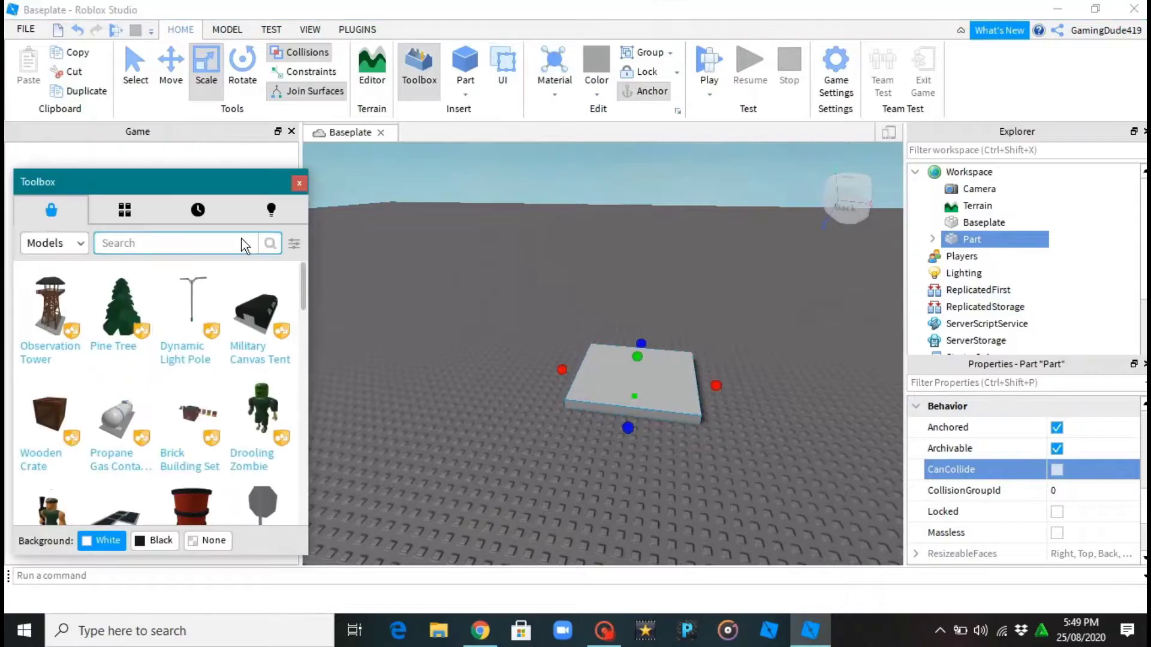
type("zombie")
mouse_move(121, 283)
key("Home")
key("Delete")
type("Z")
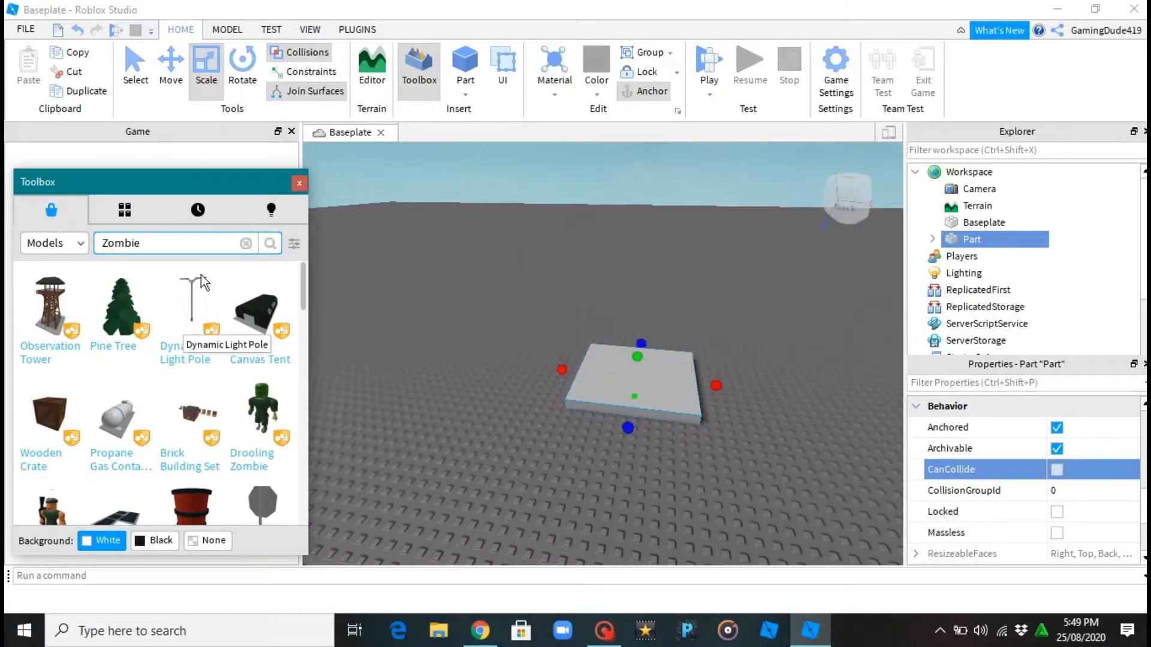
left_click(269, 244)
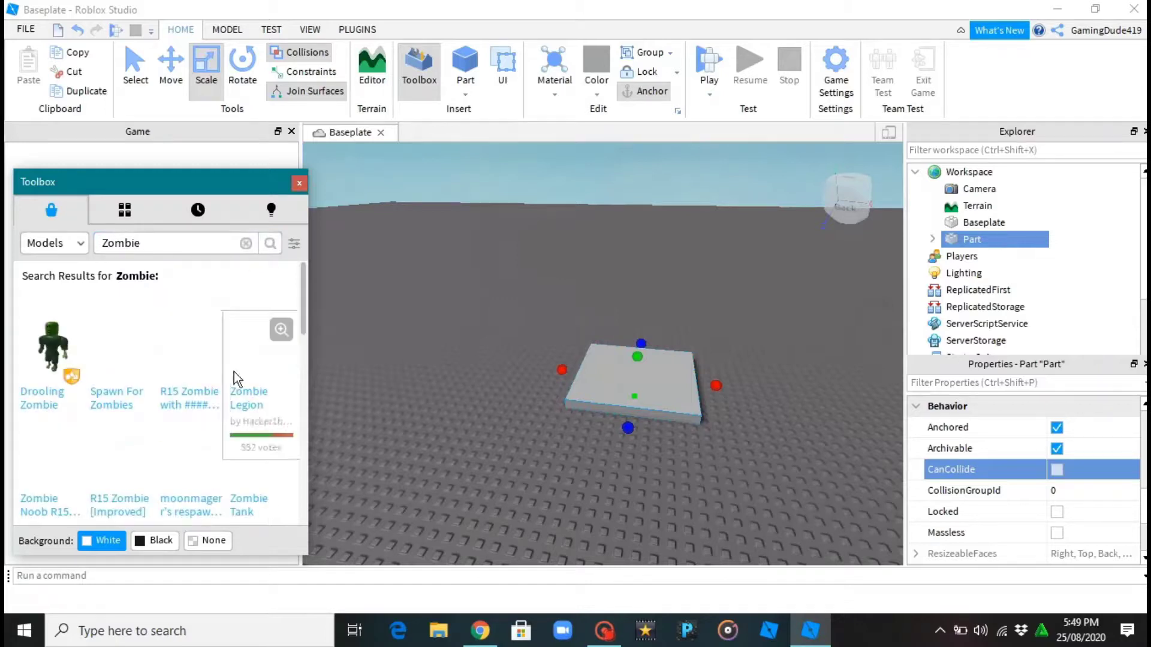
Insert the "R15 Zombie with #### sounds" model into the place and view it beside the platform
mouse_move(208, 347)
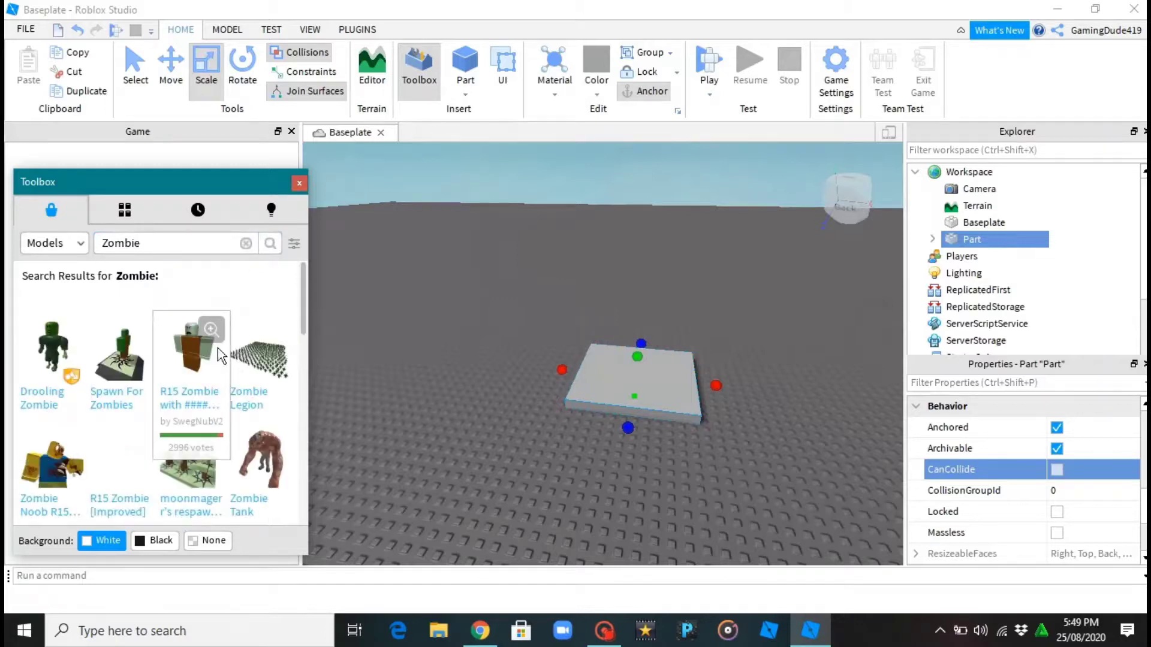
left_click(183, 358)
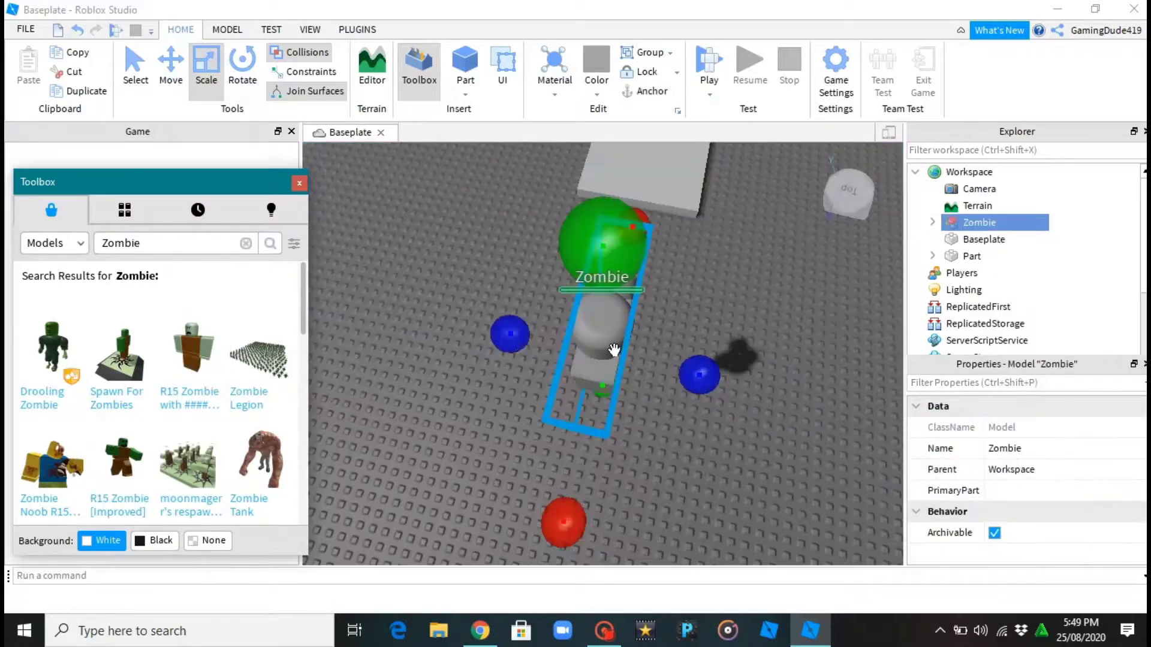
key("f")
right_click_drag(733, 334, 739, 282)
scroll(520, 347, "down", 6)
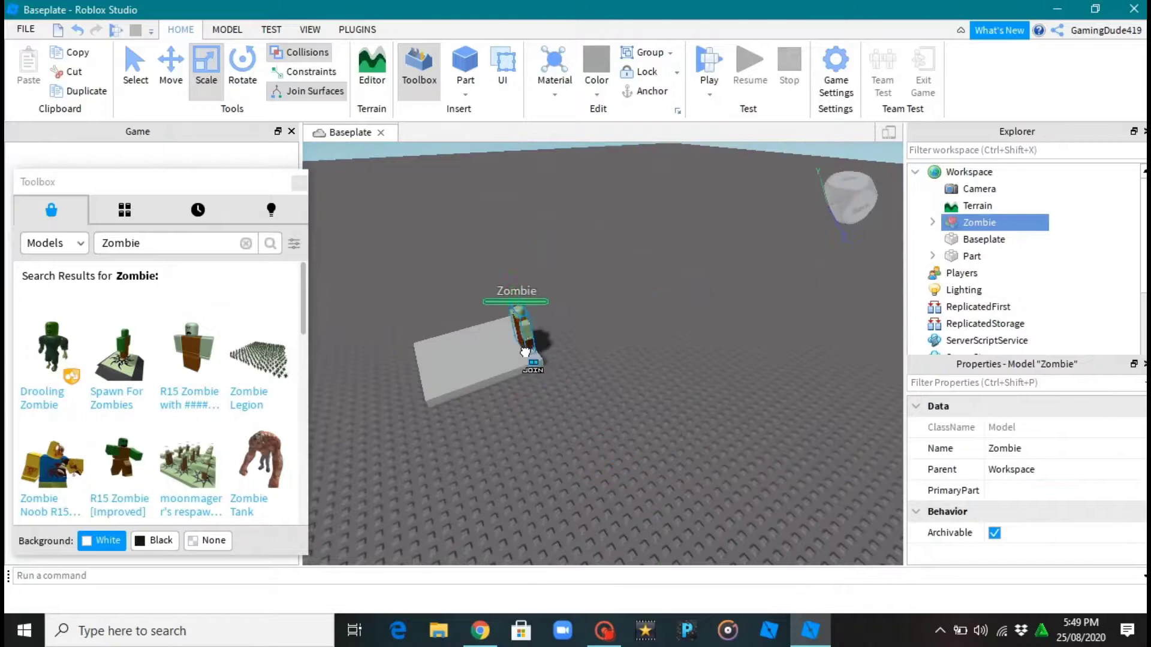
Move the Zombie model from Workspace into ReplicatedStorage
mouse_move(983, 226)
scroll(983, 227, "down", 1)
left_click_drag(978, 173, 966, 275)
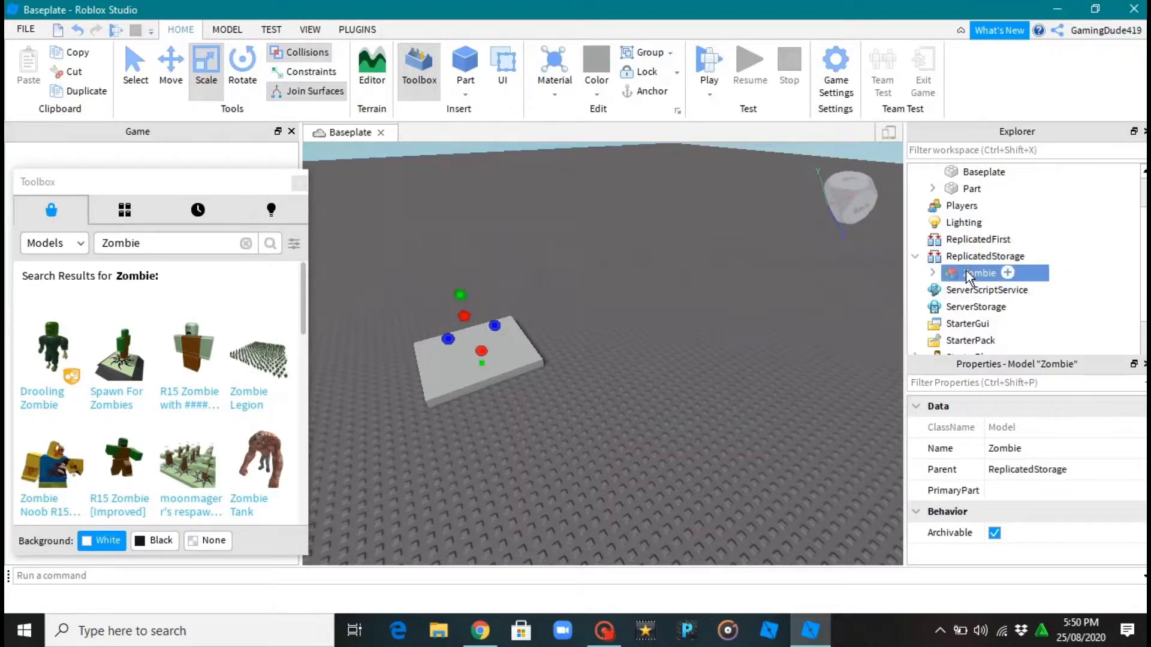
left_click(781, 308)
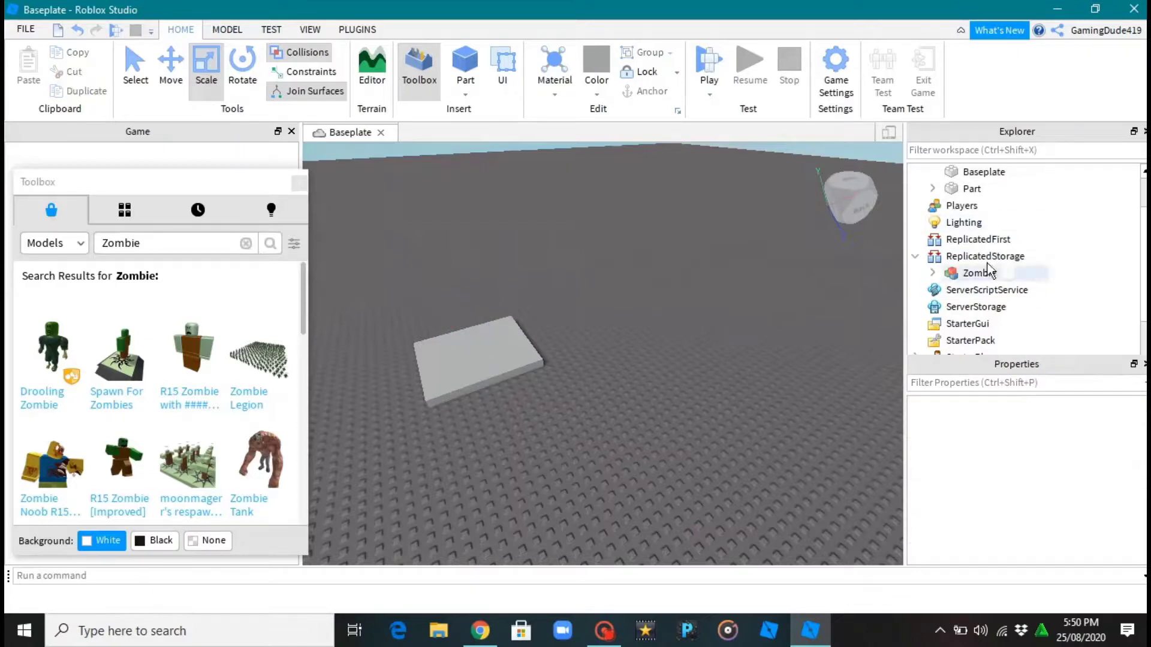
Rename the platform part to "Spawner"
left_click(951, 190)
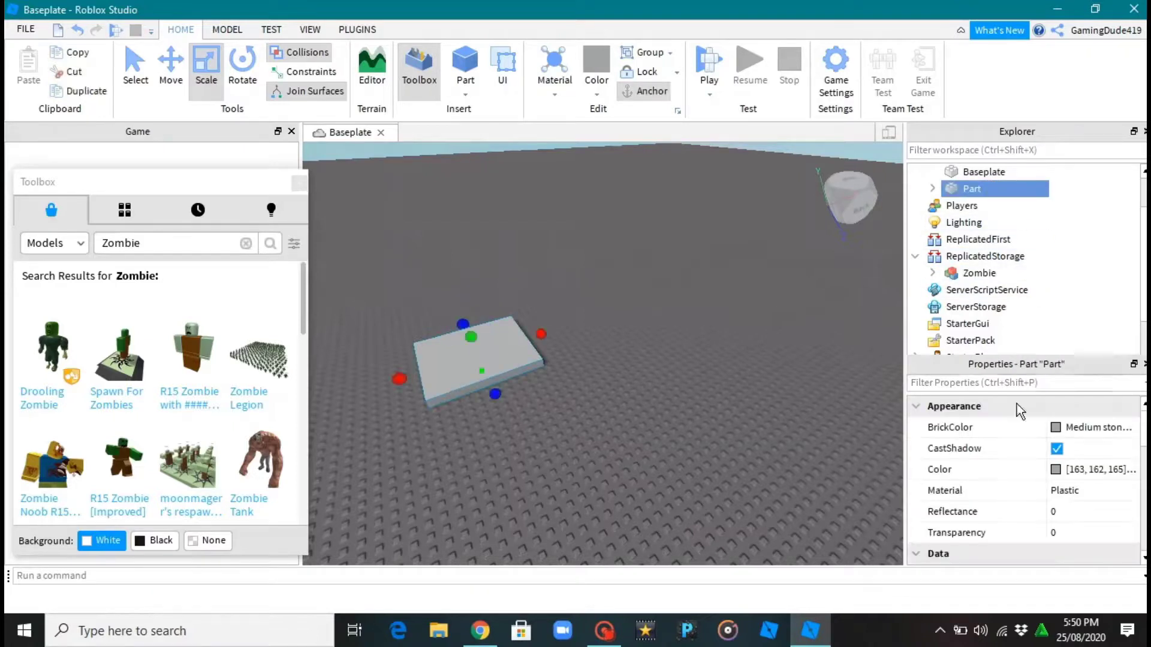
scroll(1049, 492, "down", 5)
scroll(1058, 494, "up", 5)
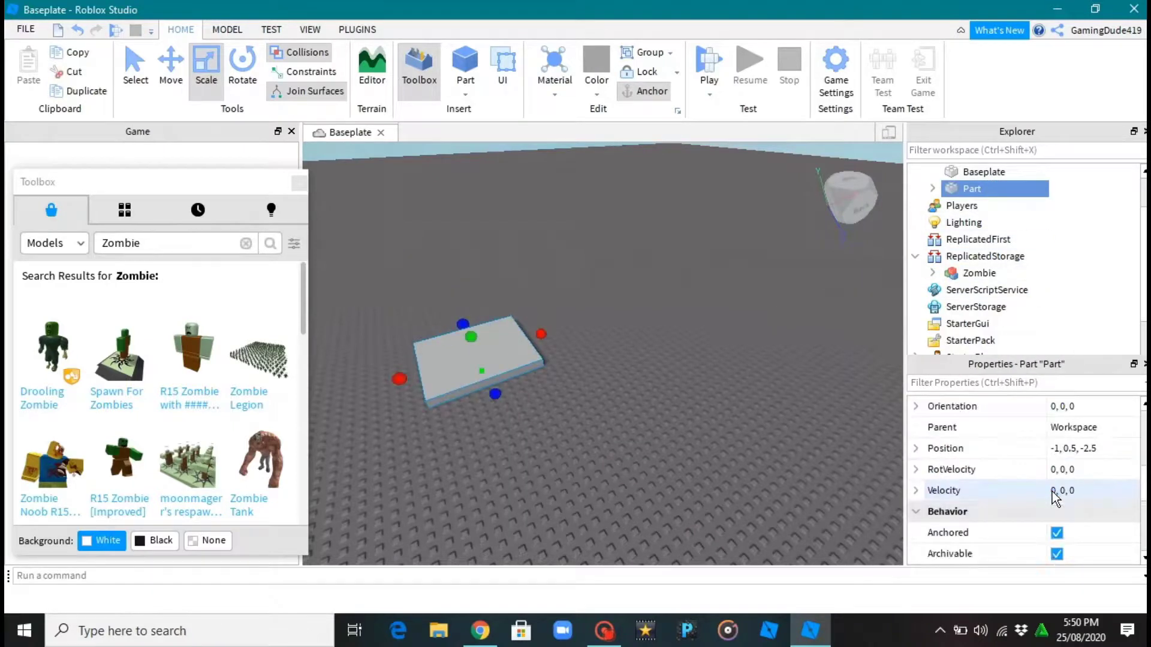
scroll(1082, 482, "up", 2)
scroll(1076, 498, "down", 1)
left_click(1086, 514)
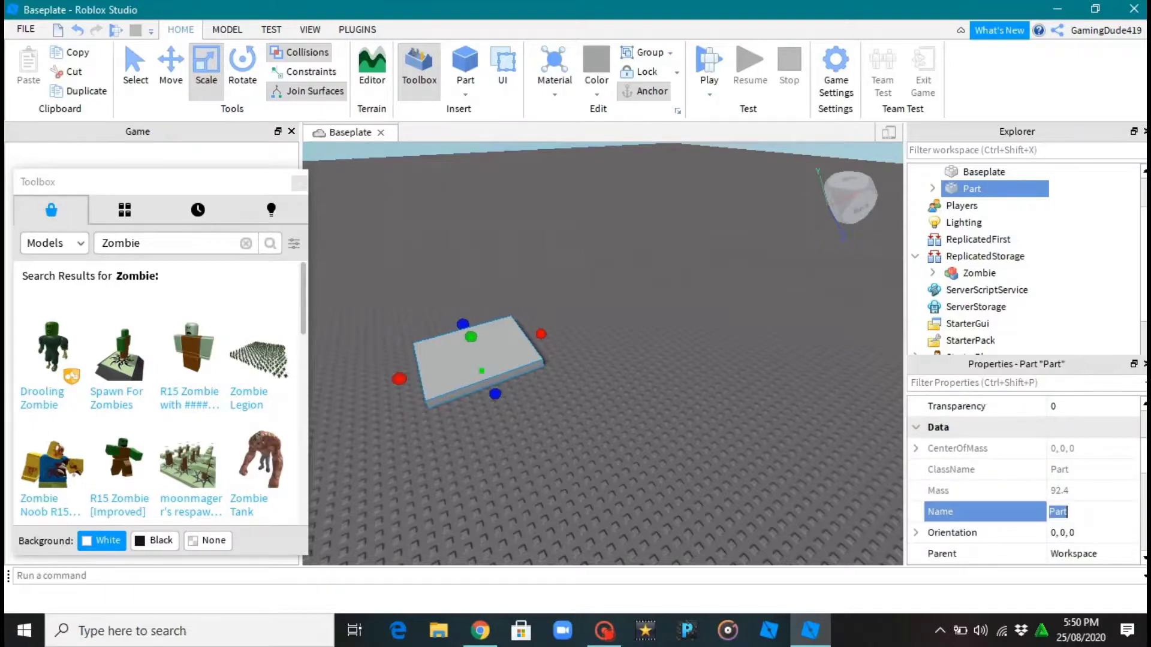
key("BackSpace")
type("Spawner")
key("Return")
left_click(800, 398)
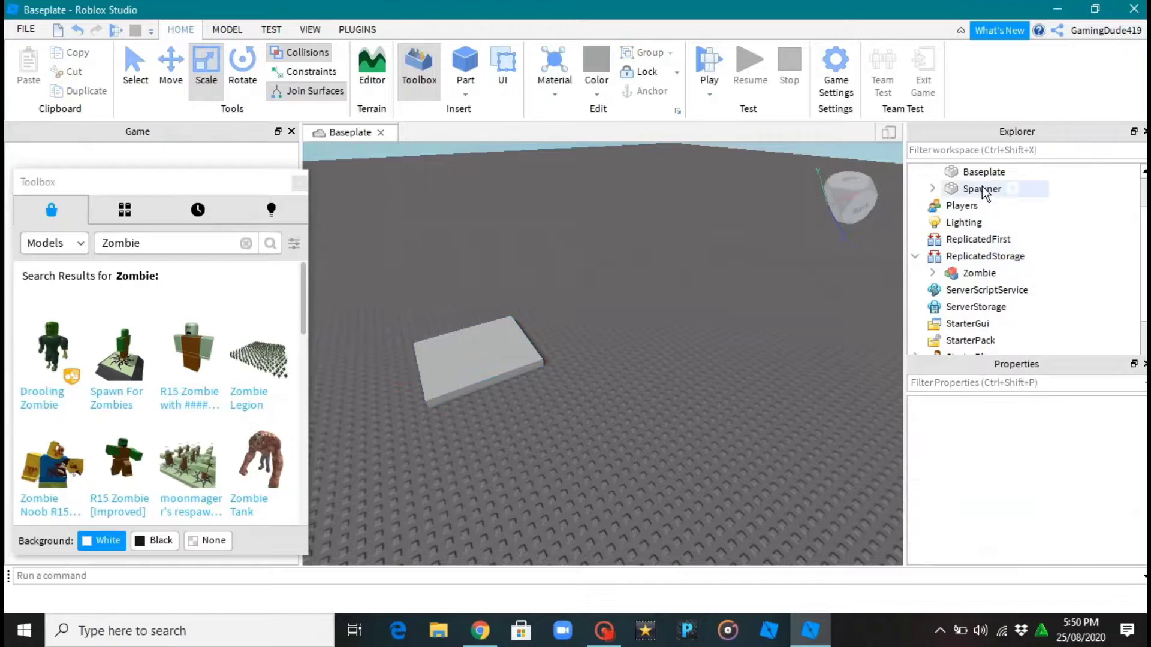
Add a Script inside the Spawner part
left_click(1013, 190)
left_click(1015, 188)
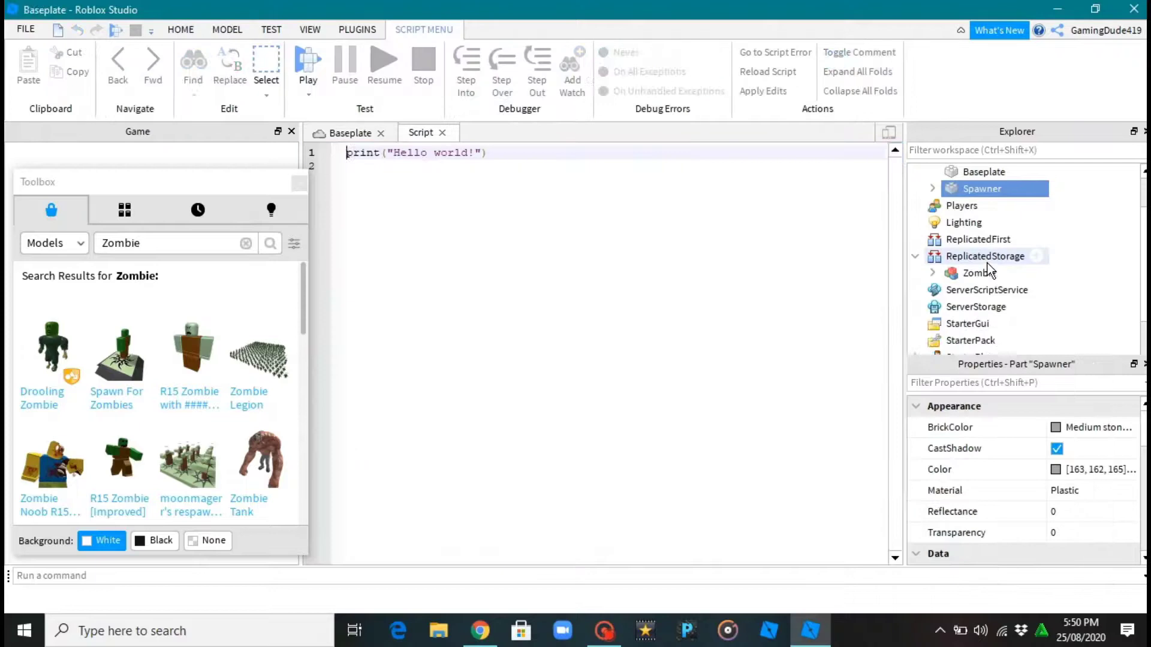
left_click(989, 267)
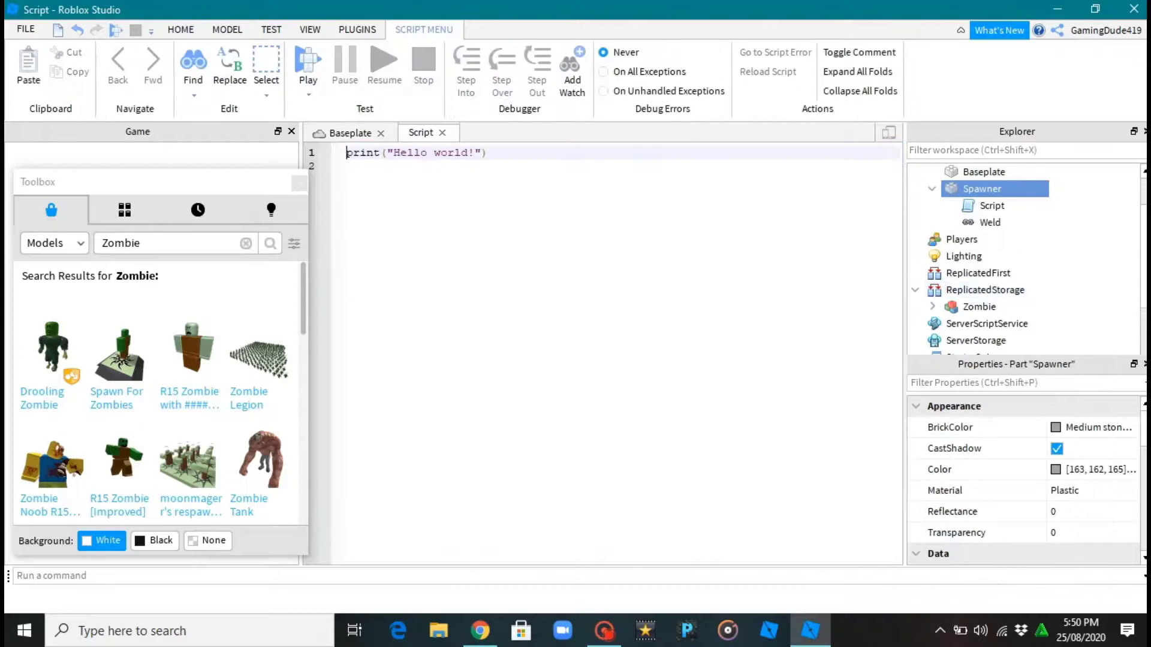
Replace the script's default code with the copied loop that clones ReplicatedStorage.Zombie at the spawner's CFrame, using wait(10)
key("BackSpace")
key("BackSpace")
key("BackSpace")
key("BackSpace")
key("BackSpace")
key("BackSpace")
key("BackSpace")
key("BackSpace")
key("BackSpace")
key("BackSpace")
key("BackSpace")
key("BackSpace")
key("BackSpace")
key("BackSpace")
key("BackSpace")
key("BackSpace")
key("BackSpace")
key("BackSpace")
key("BackSpace")
key("BackSpace")
right_click(388, 157)
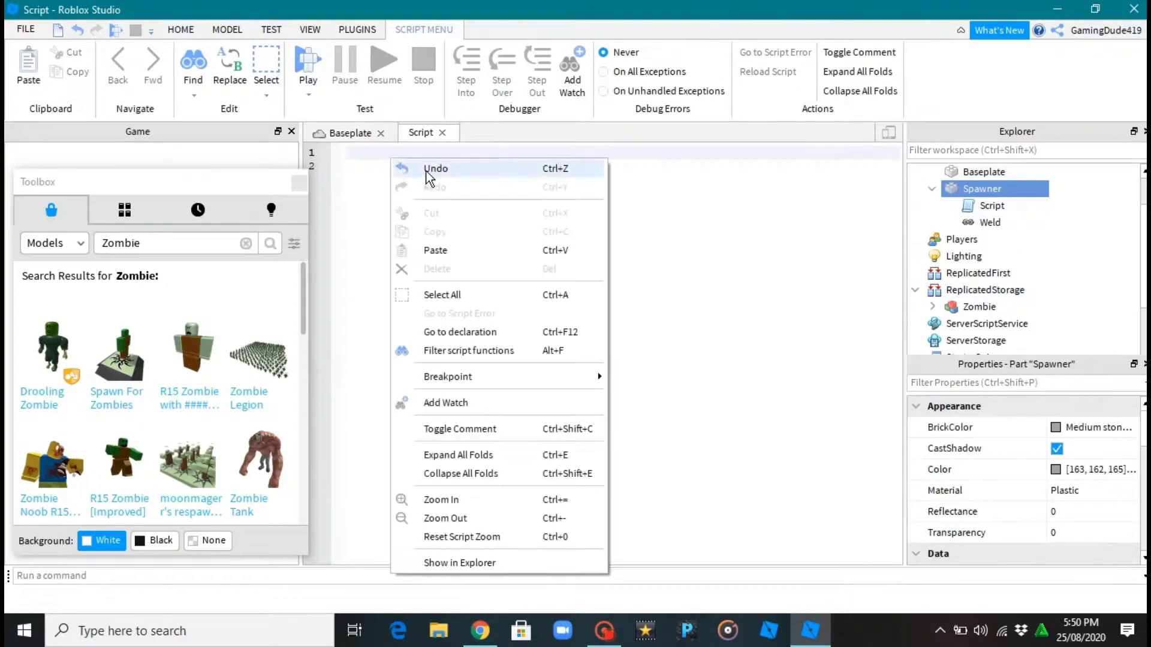
left_click(463, 250)
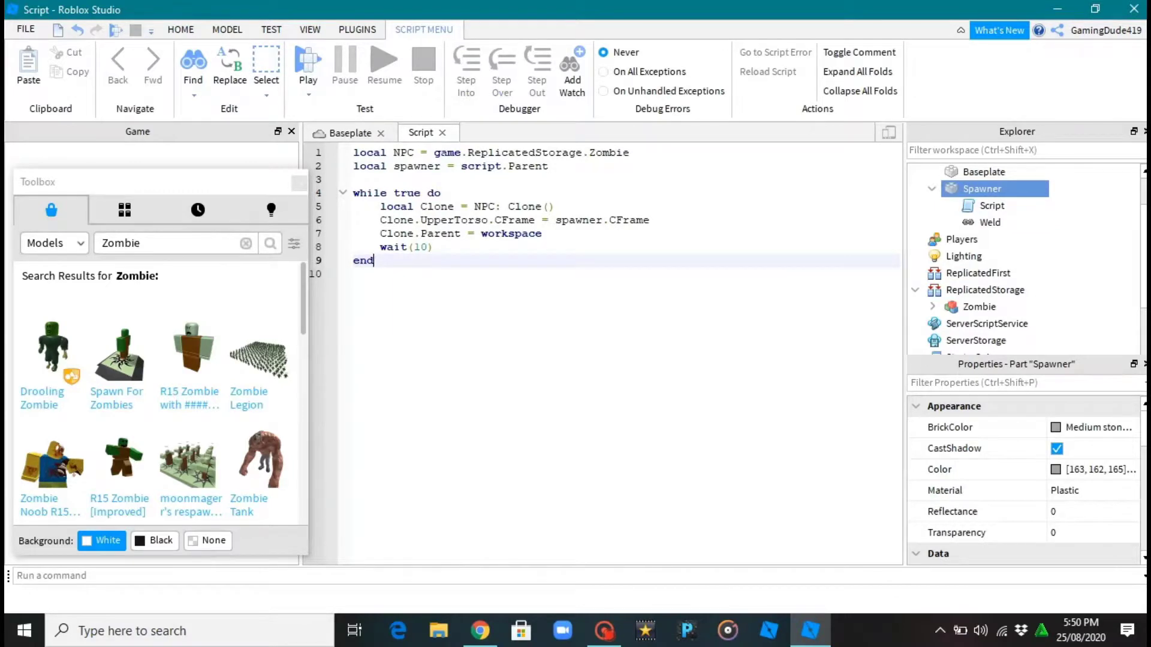
Review the spawner script and the R15 zombie model it relies on
left_click(363, 133)
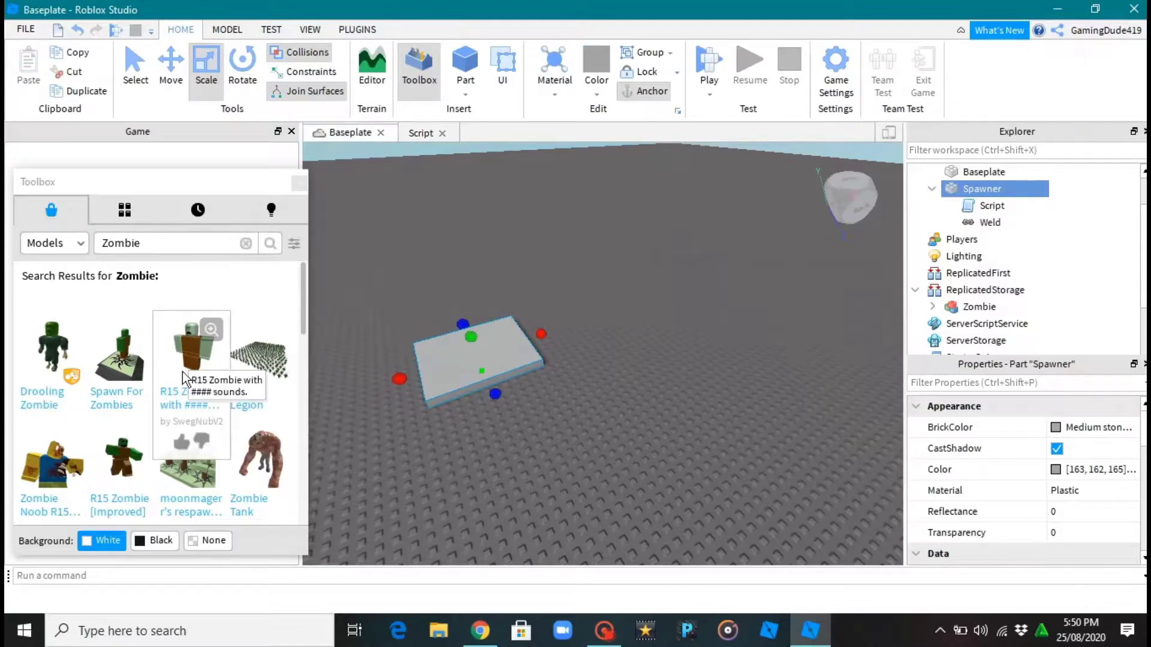
left_click(425, 133)
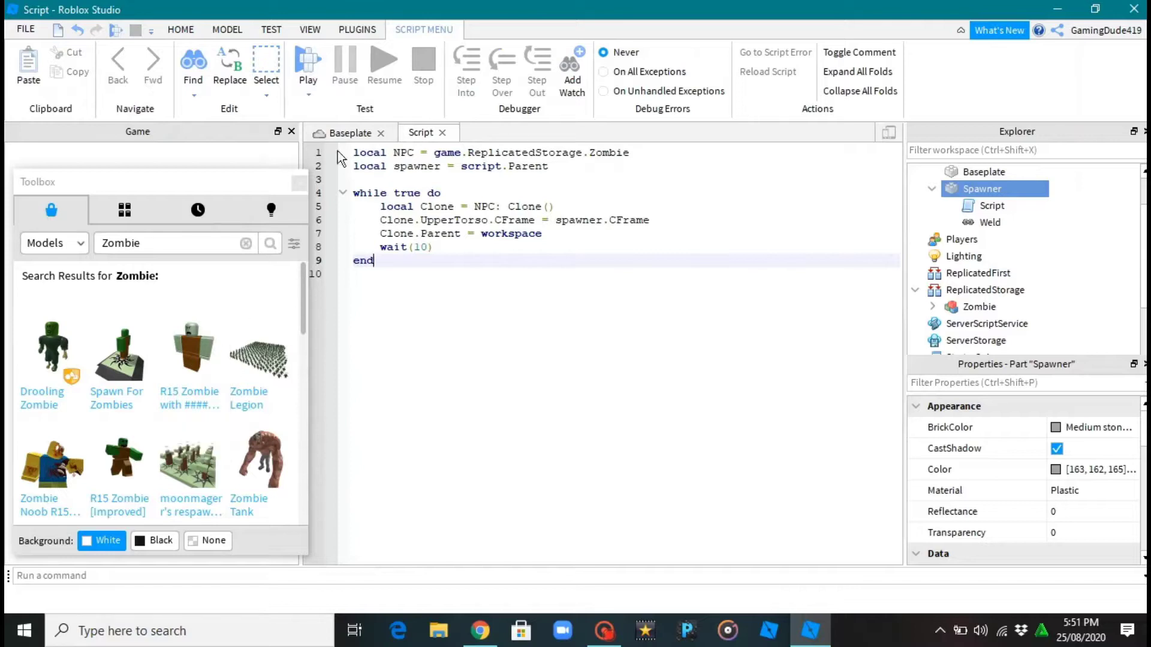
left_click(351, 133)
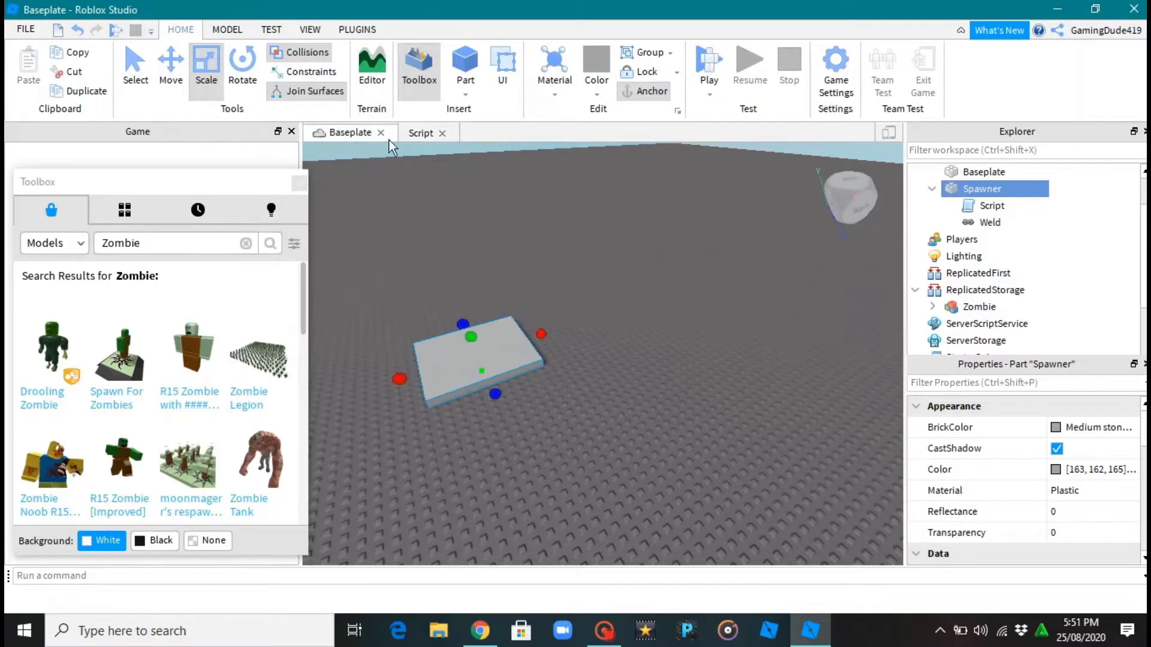
left_click(414, 134)
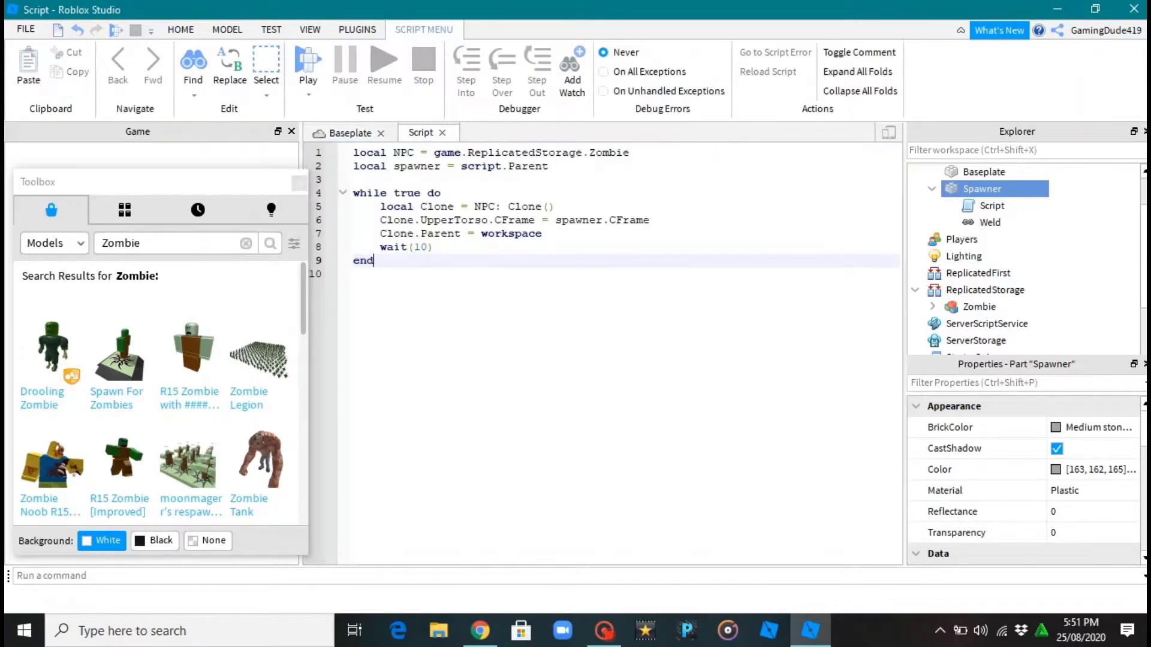
left_click(359, 133)
mouse_move(183, 368)
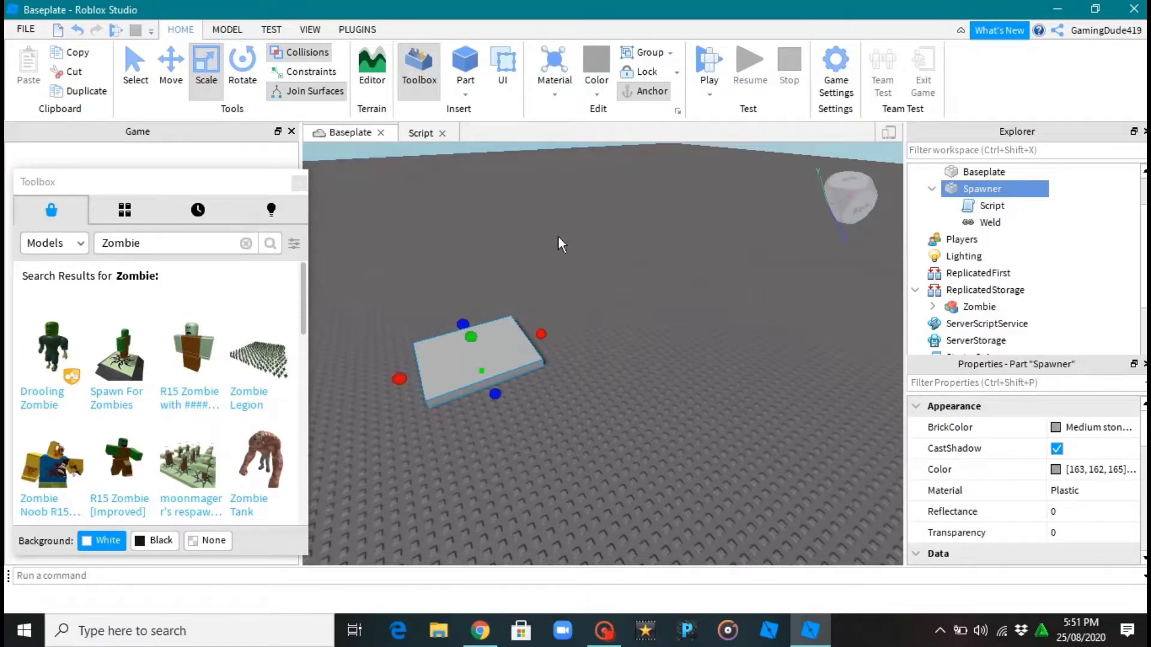
Close the Toolbox and the script, and bring the Spawner part into close view in the scene
left_click(299, 184)
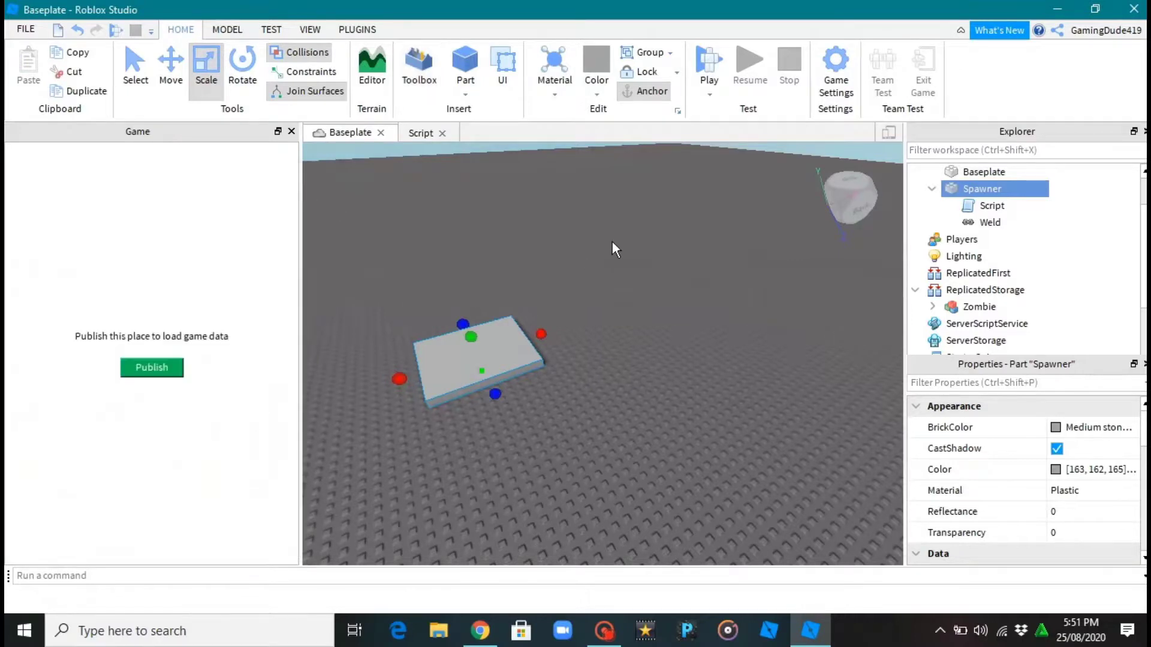
key("f")
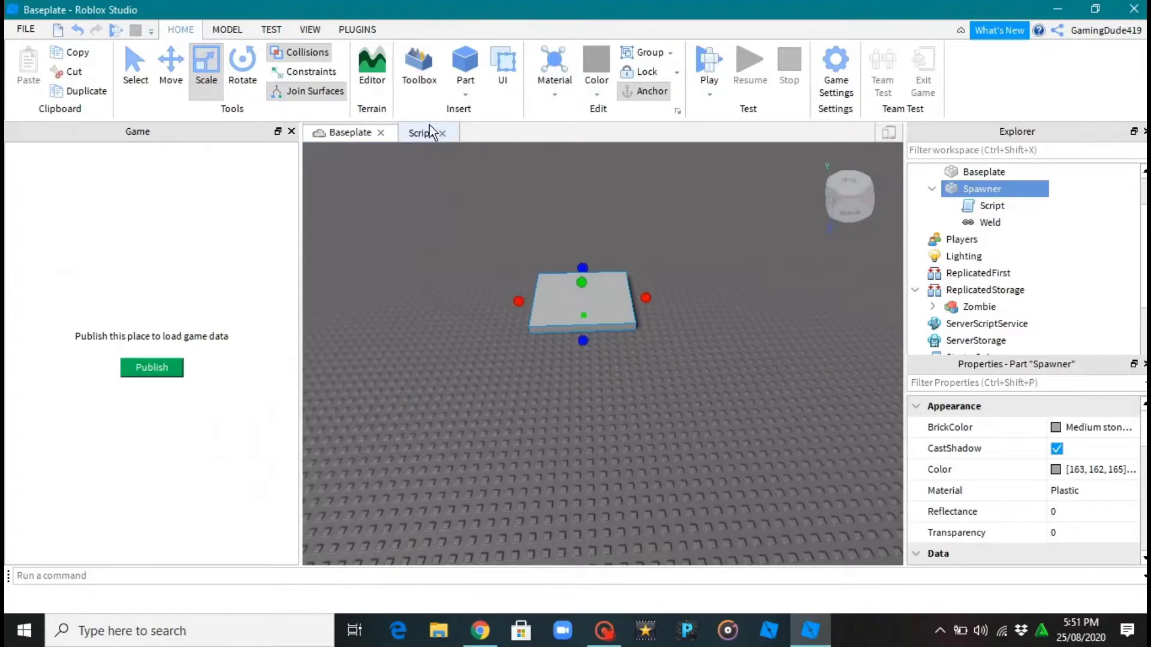
left_click(429, 127)
left_click(360, 132)
right_click_drag(713, 234, 713, 234)
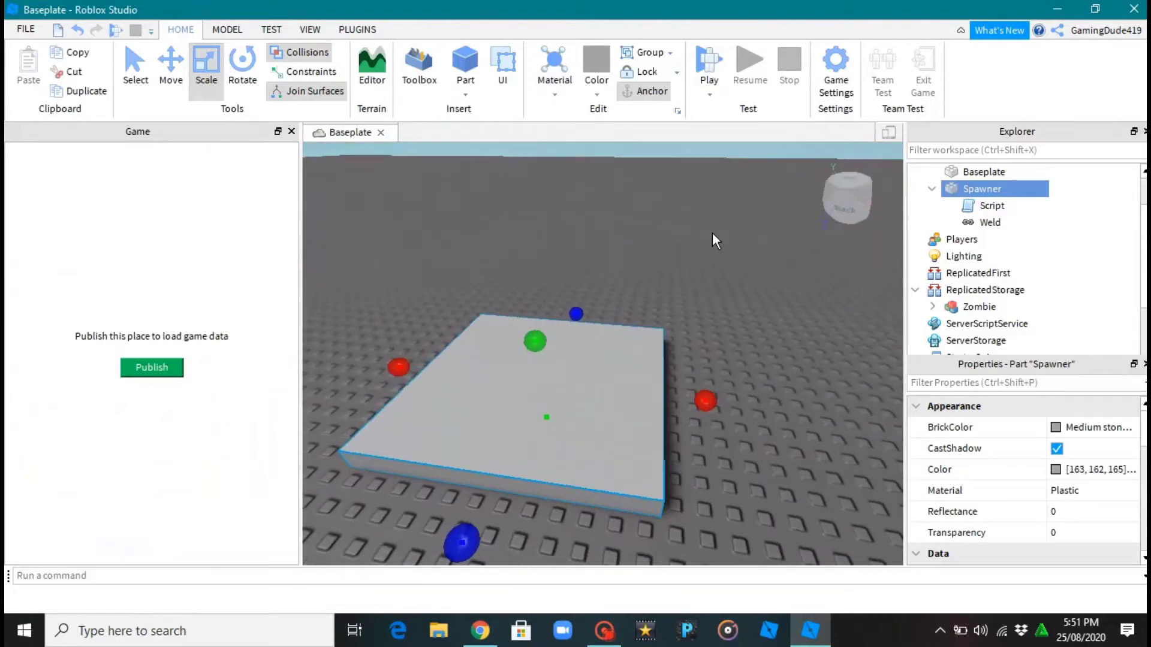
Playtest the place and observe the Spawner platform from several angles
left_click(708, 70)
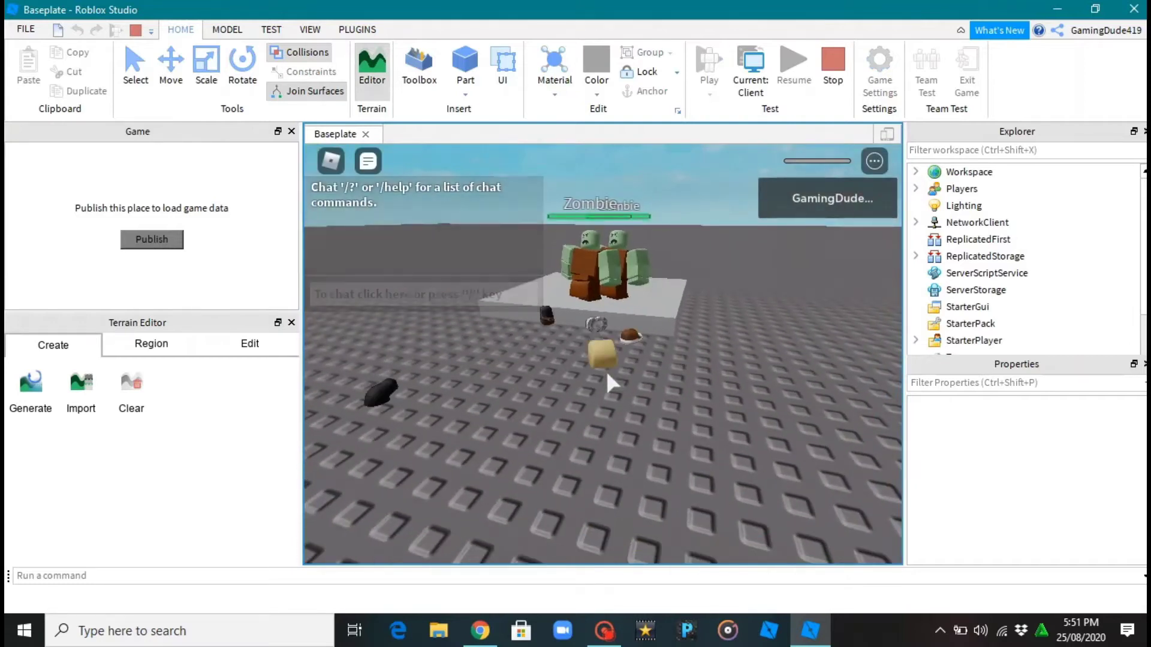
right_click_drag(675, 233, 675, 232)
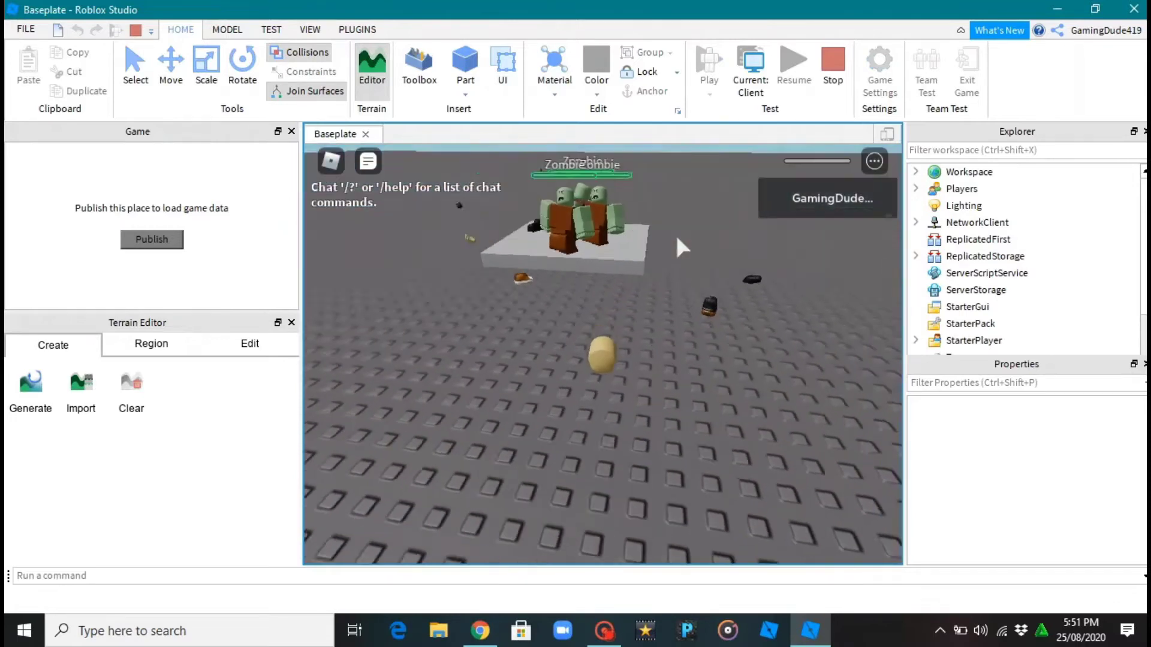
right_click_drag(676, 235, 681, 215)
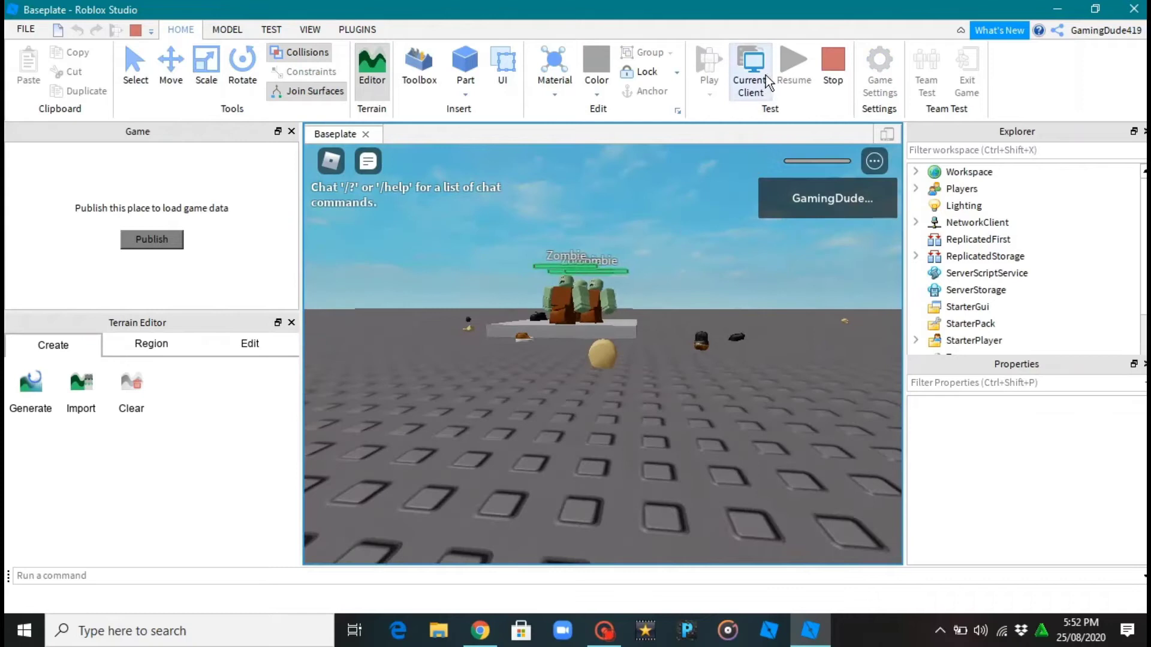